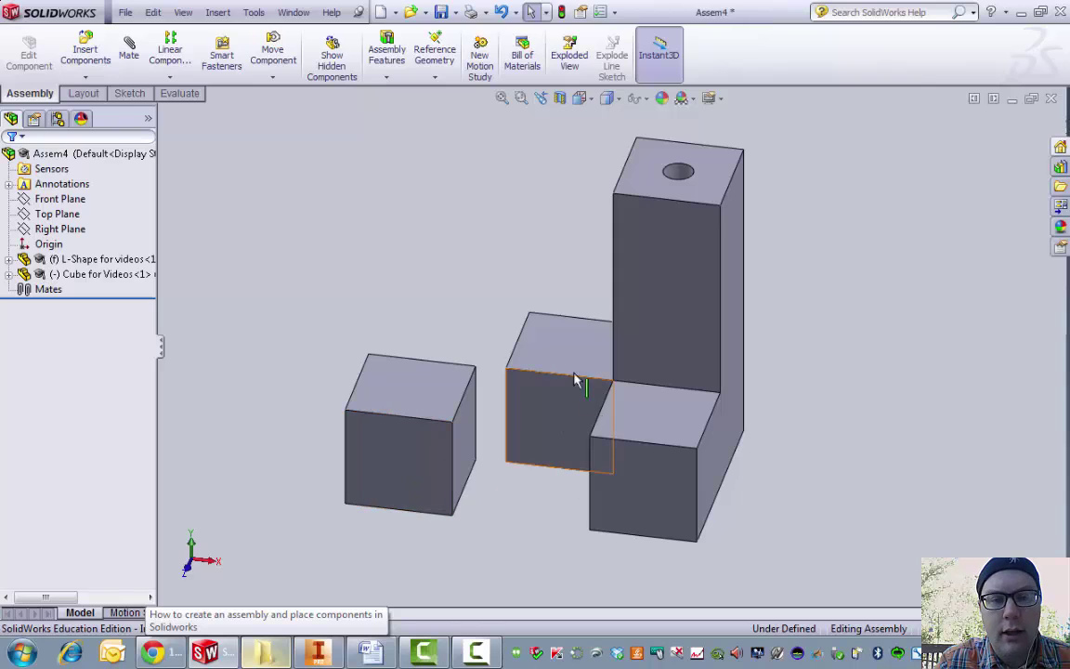
Test which components move by shifting the loose cube freely and trying to move the L-shape.
mouse_move(576, 375)
middle_down()
mouse_move(619, 361)
mouse_move(556, 373)
middle_up()
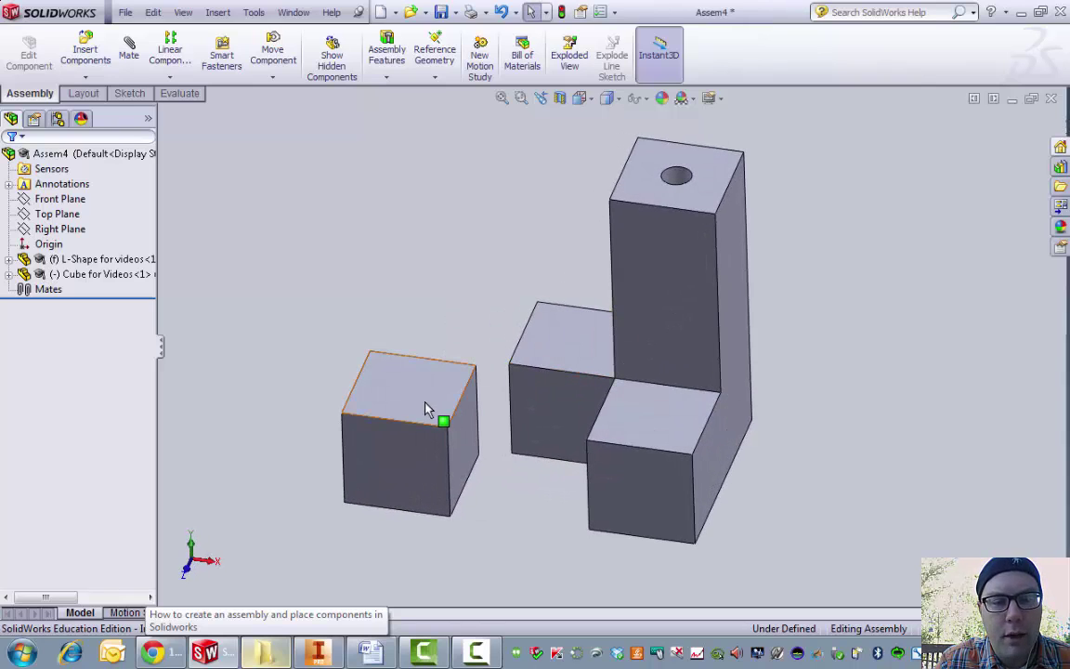
drag(425, 406, 306, 317)
key(Escape)
drag(640, 342, 702, 291)
drag(344, 327, 337, 378)
Try to fit the loose cube by hand into the L-shape's inner corner, and move it clear of the part again.
middle_drag(564, 341, 330, 353)
drag(330, 353, 553, 407)
middle_drag(663, 324, 650, 428)
drag(546, 459, 550, 382)
middle_drag(621, 415, 650, 197)
drag(571, 307, 560, 406)
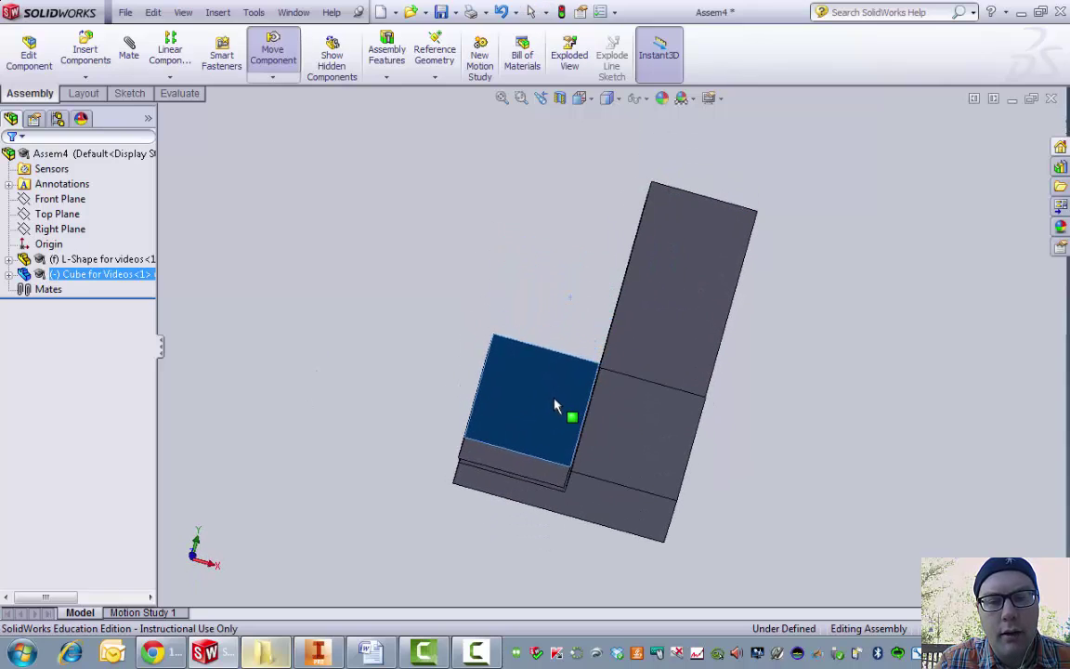
middle_drag(632, 378, 624, 510)
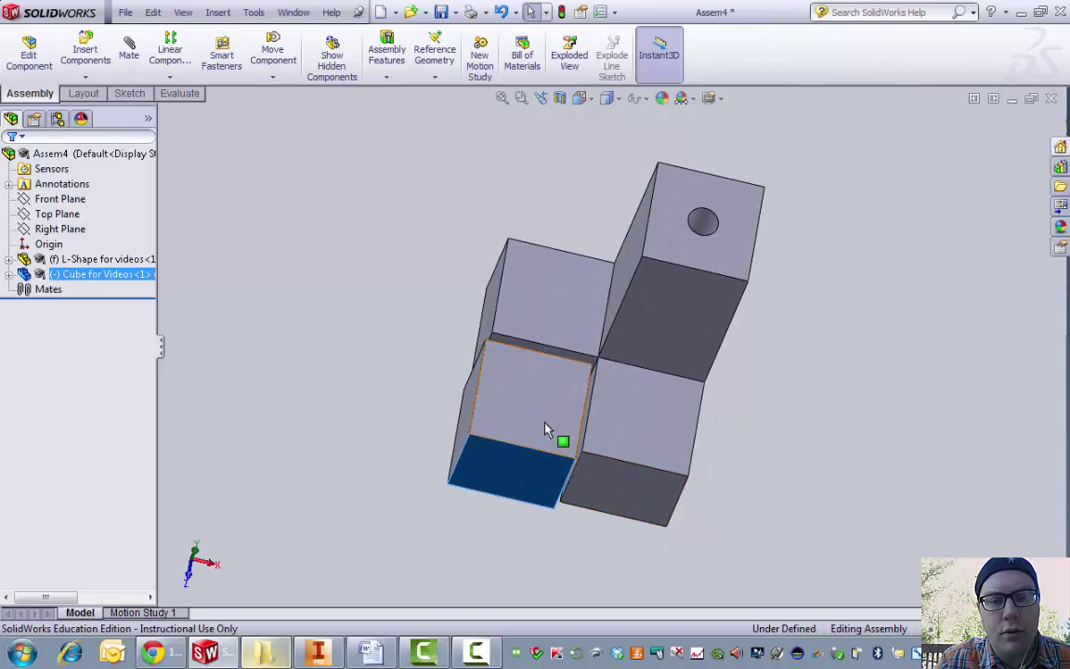
drag(545, 430, 337, 342)
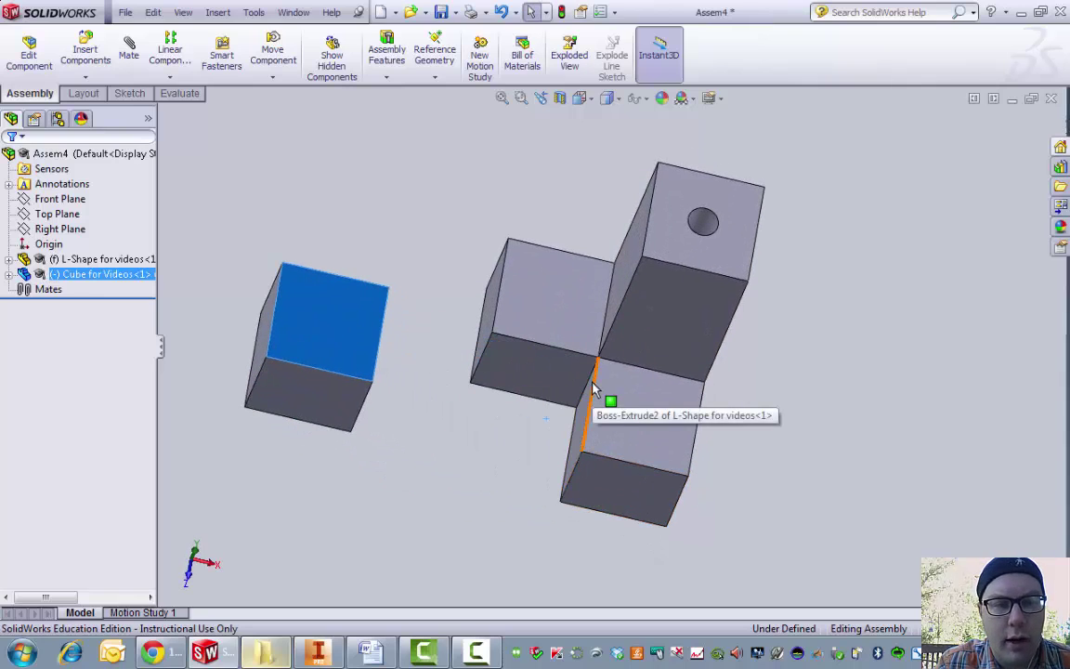
click(291, 216)
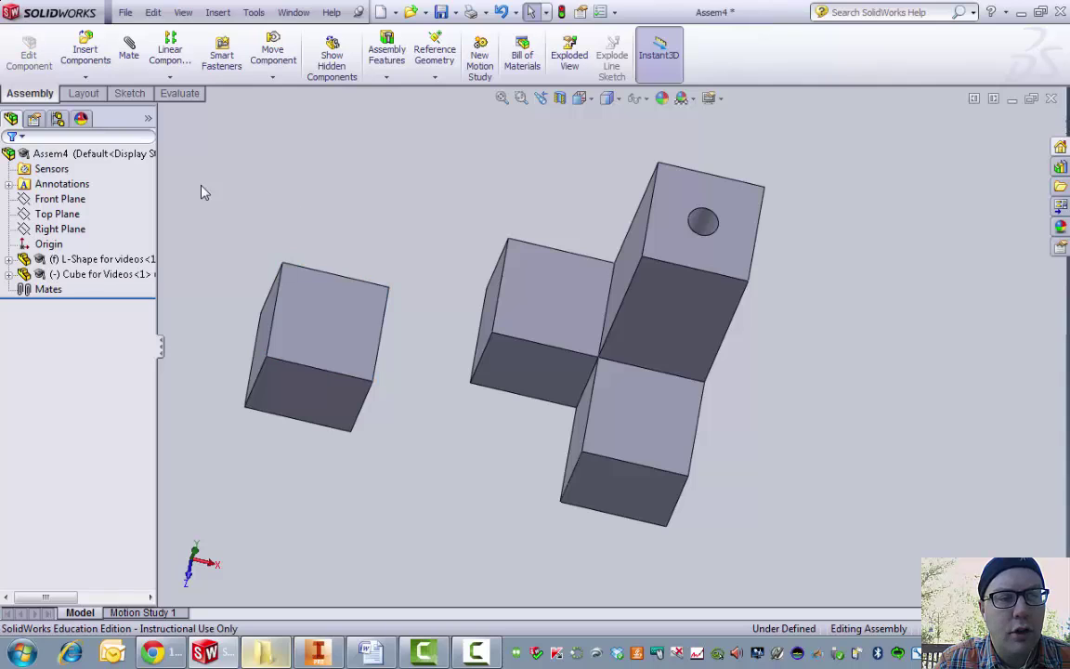
Add a coincident, anti-aligned mate between the front face of the L-shape's rear arm and the cube's back face.
click(130, 48)
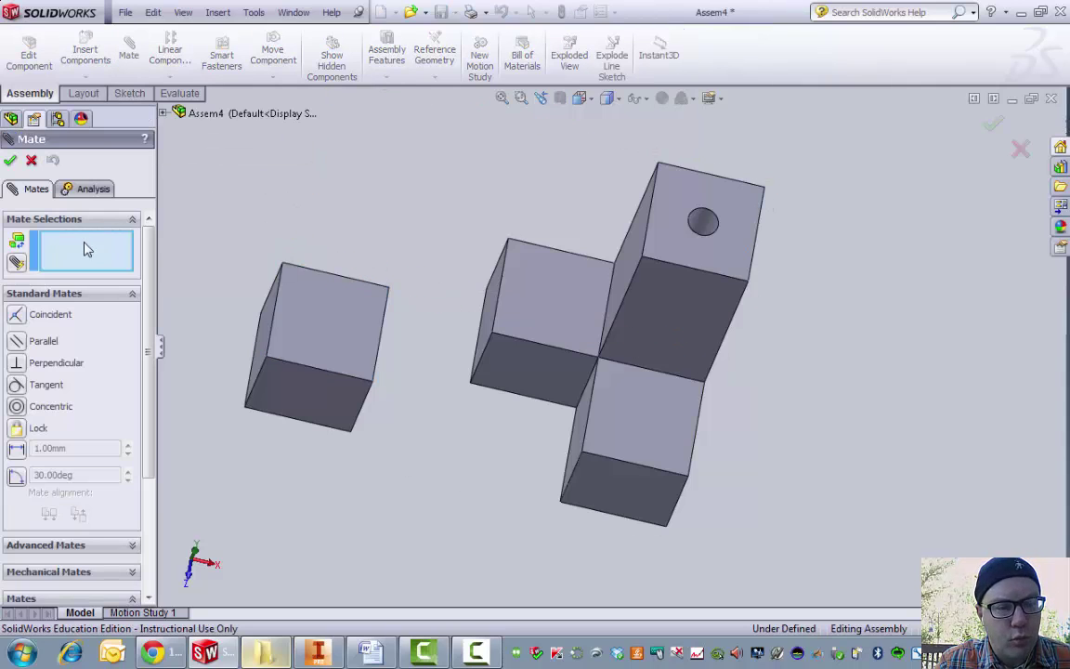
middle_drag(441, 272, 483, 158)
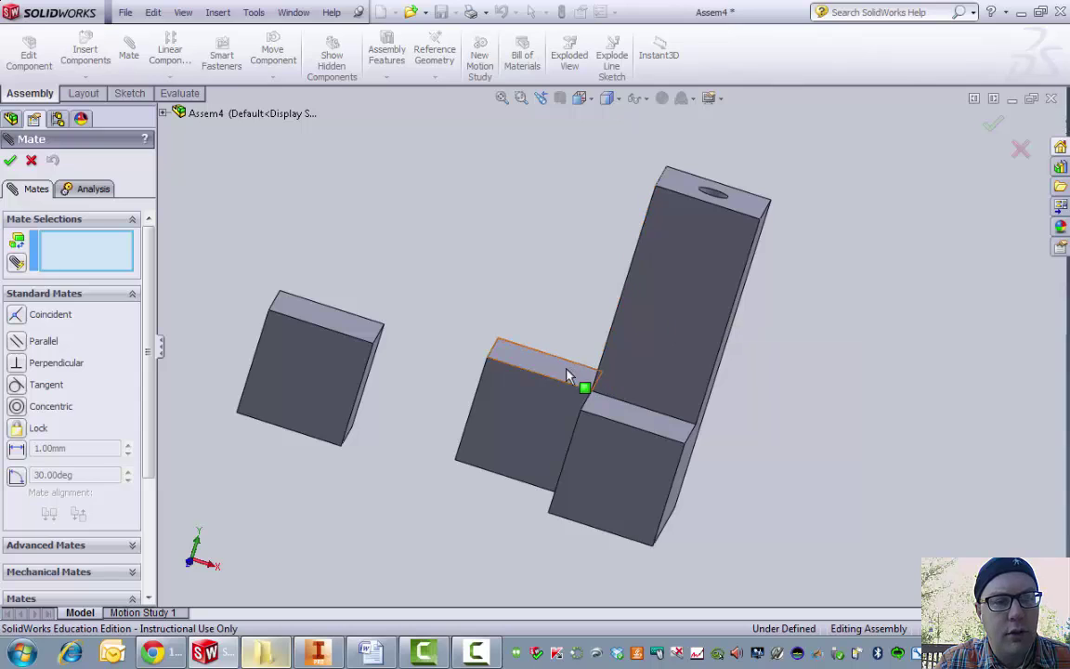
click(503, 406)
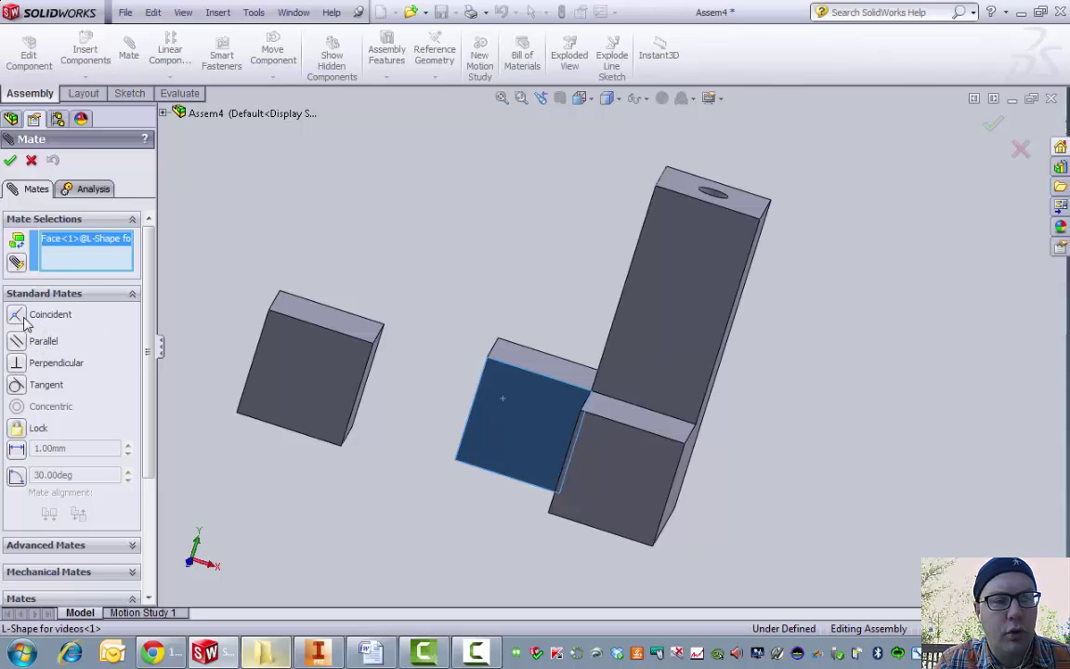
middle_drag(453, 280, 590, 426)
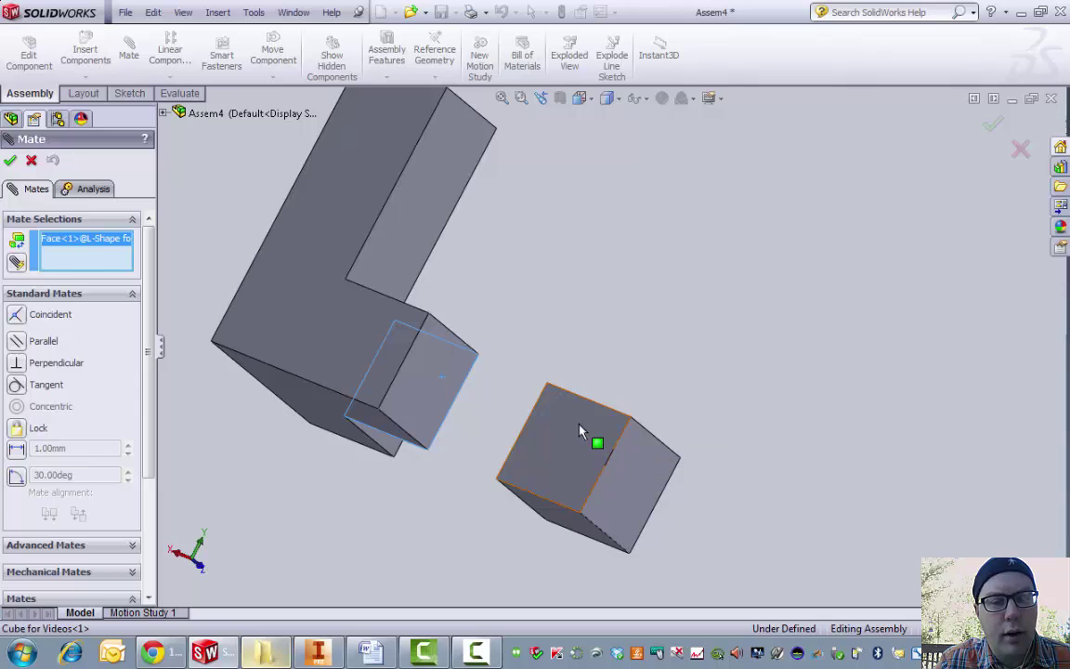
click(579, 431)
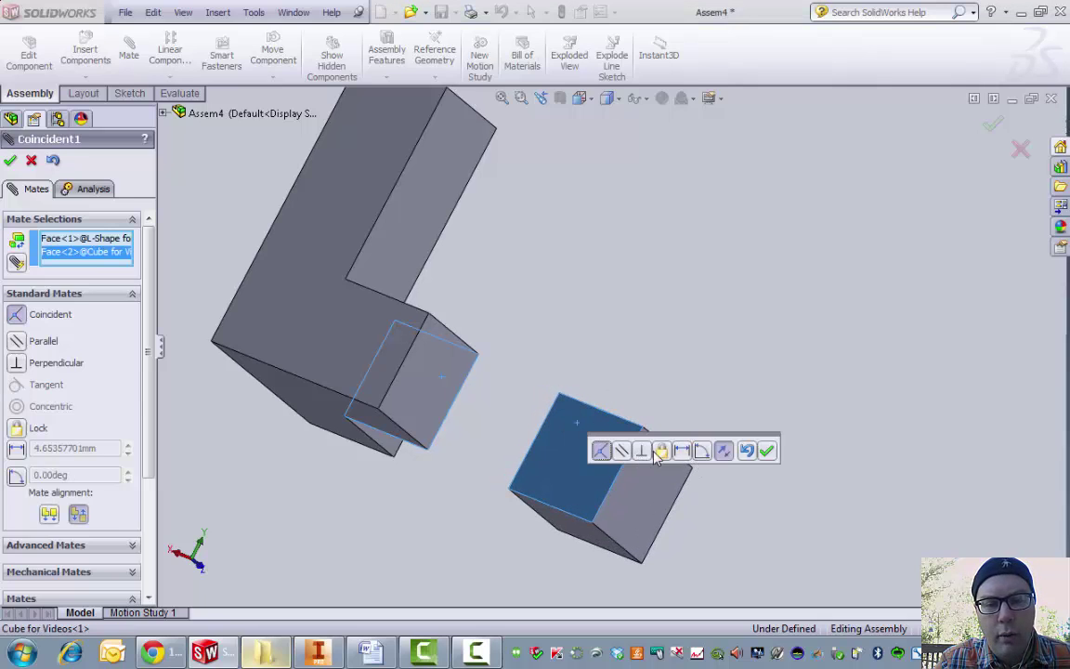
click(724, 451)
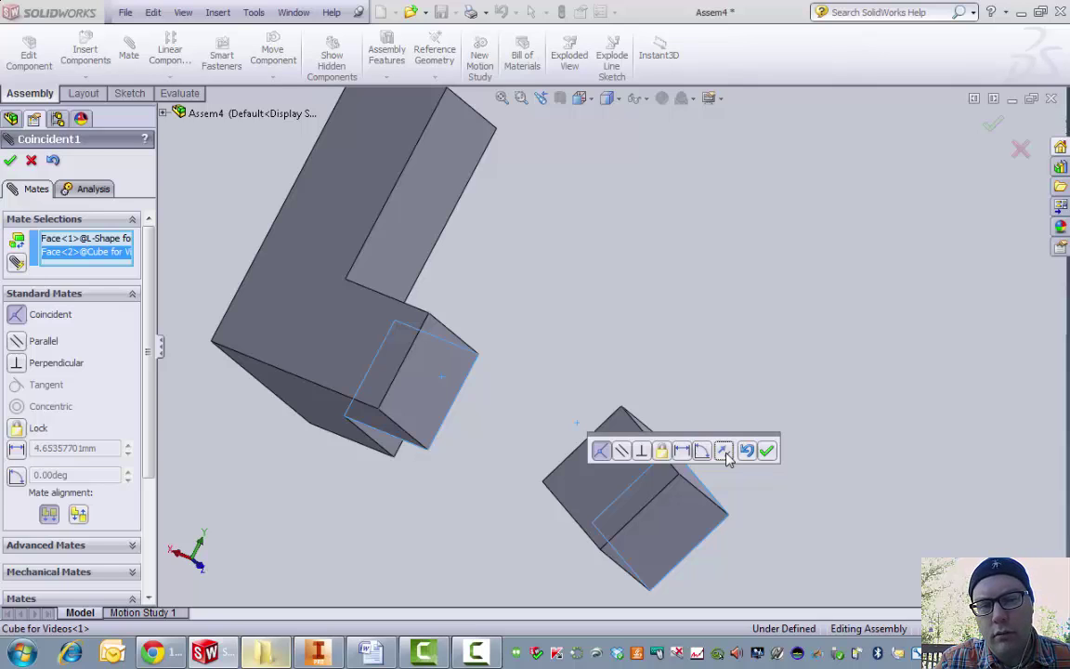
click(725, 453)
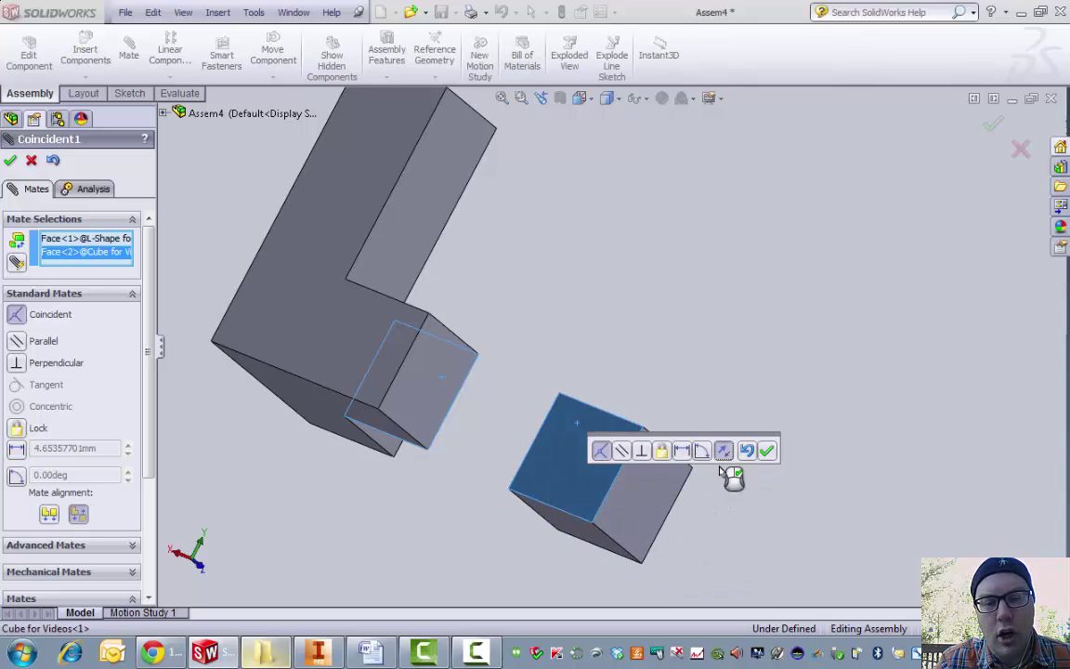
click(766, 451)
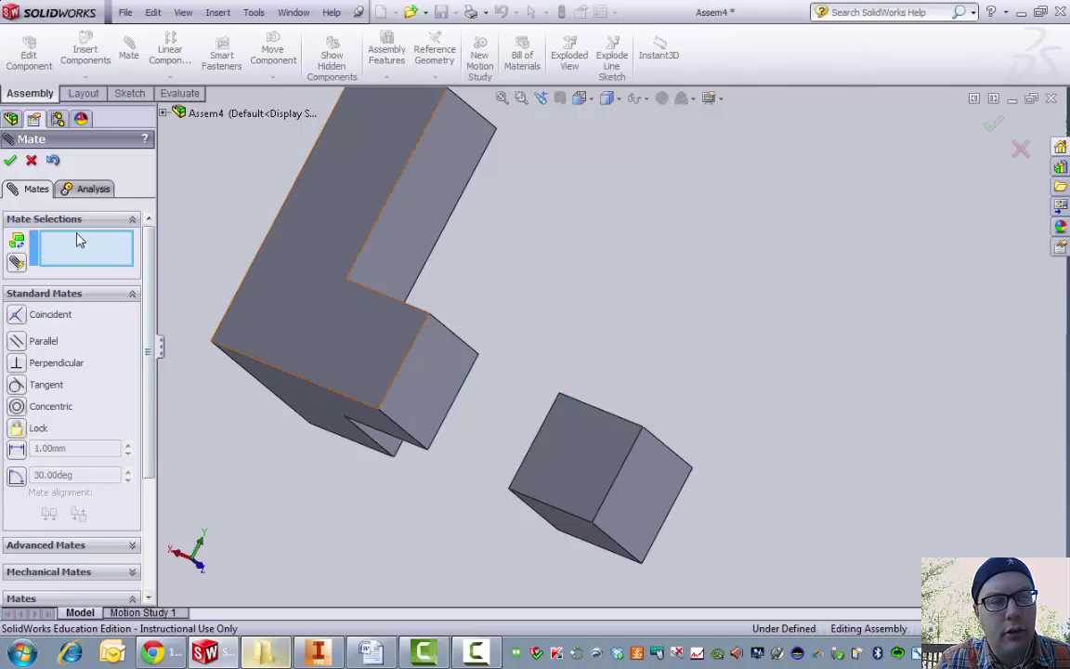
middle_drag(514, 366, 419, 390)
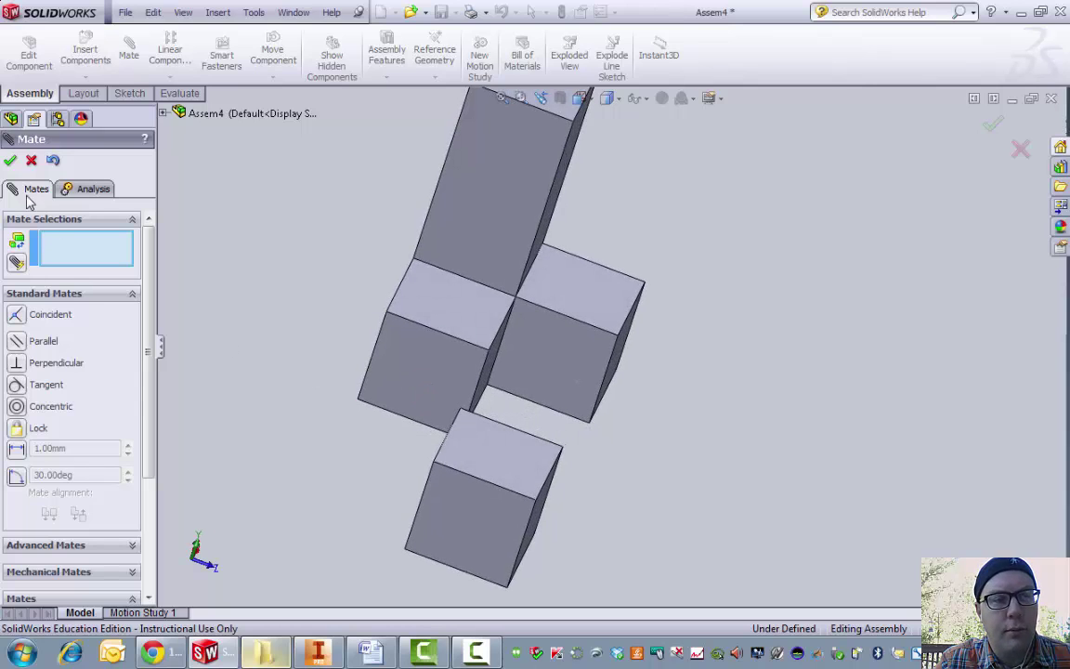
click(12, 162)
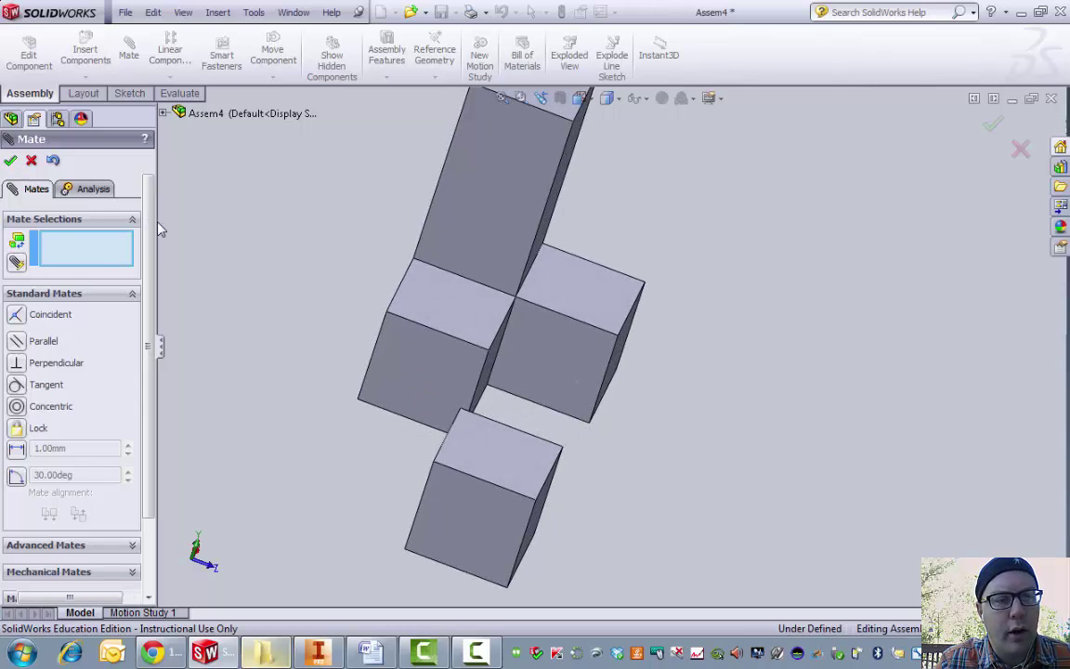
Slide the mated cube along the L-shape's face in several directions to check its remaining freedom of movement.
click(497, 470)
drag(497, 470, 555, 374)
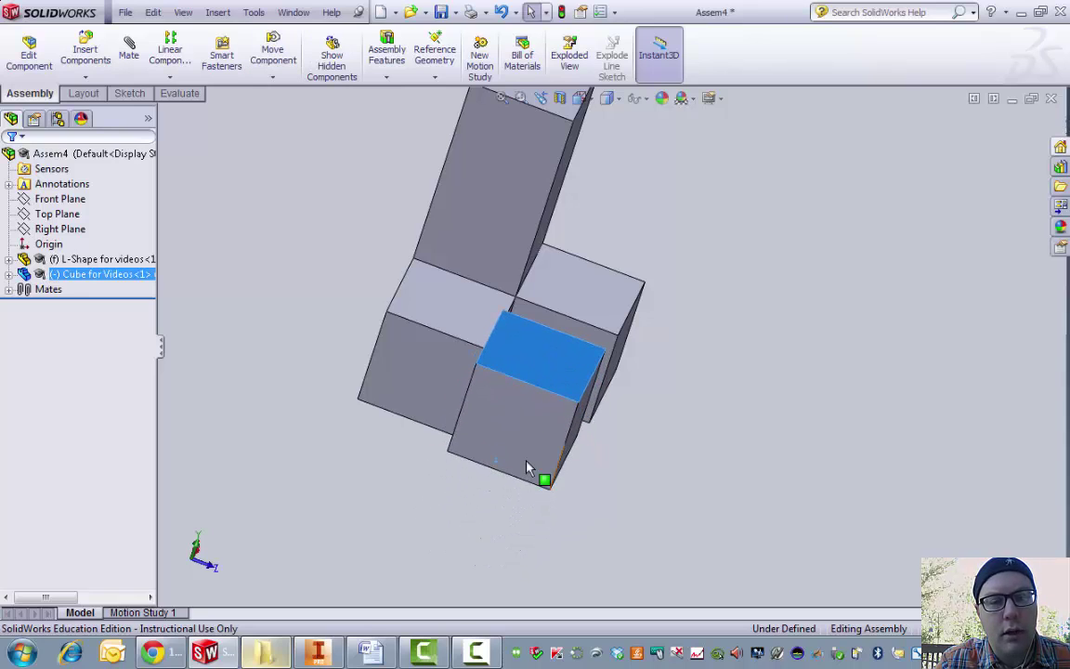
middle_drag(545, 478, 533, 418)
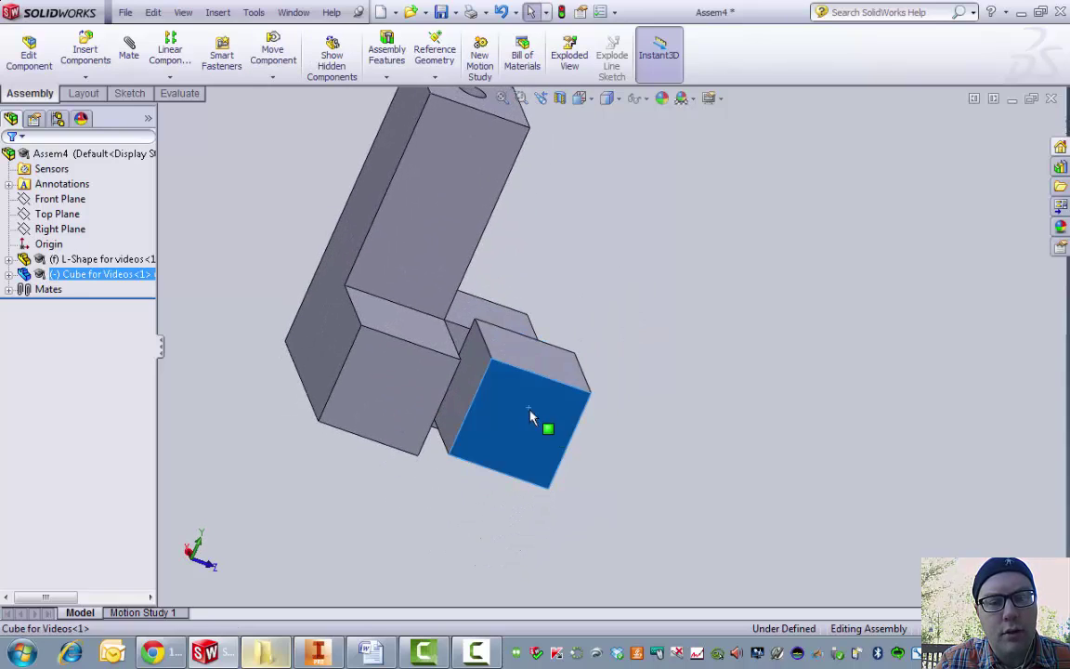
drag(532, 418, 552, 466)
middle_drag(552, 465, 532, 478)
drag(531, 478, 544, 295)
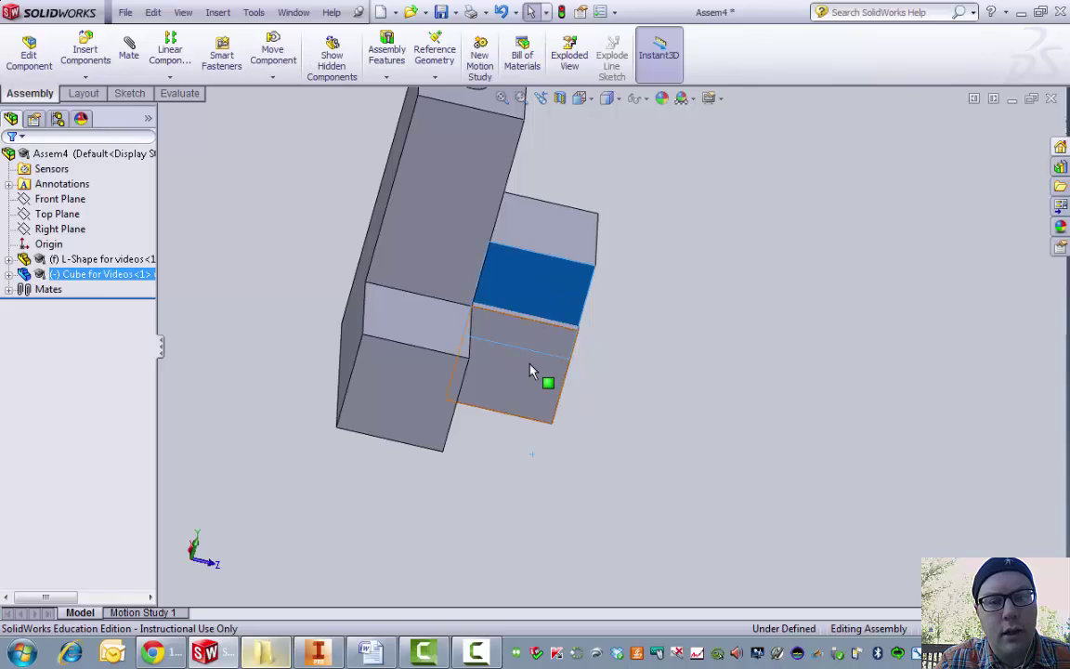
middle_drag(531, 368, 527, 238)
click(599, 195)
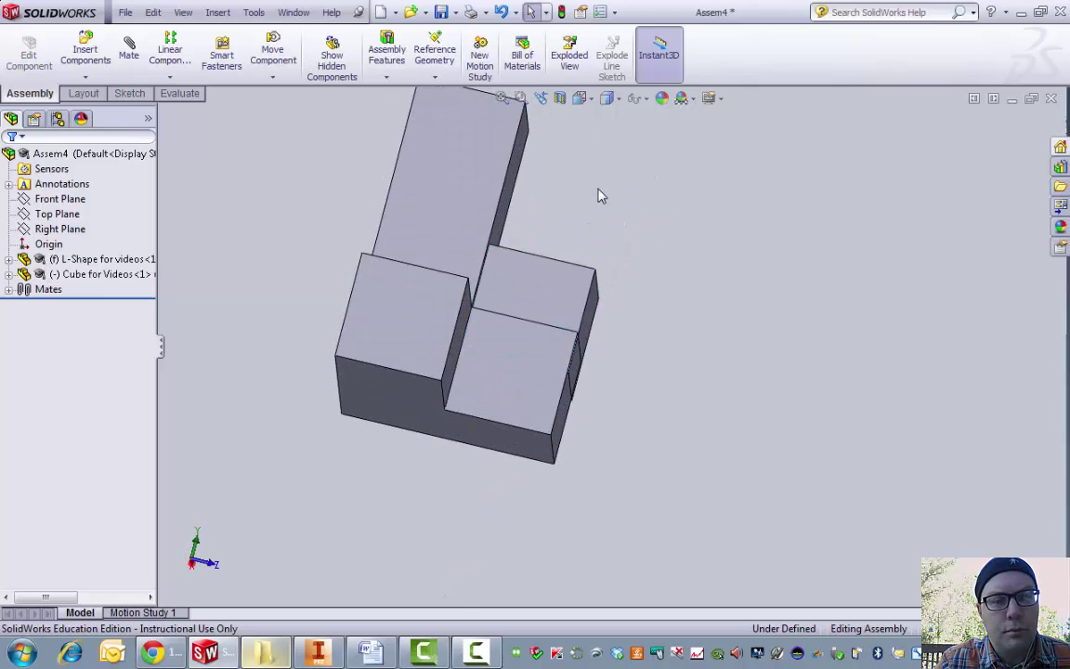
click(128, 51)
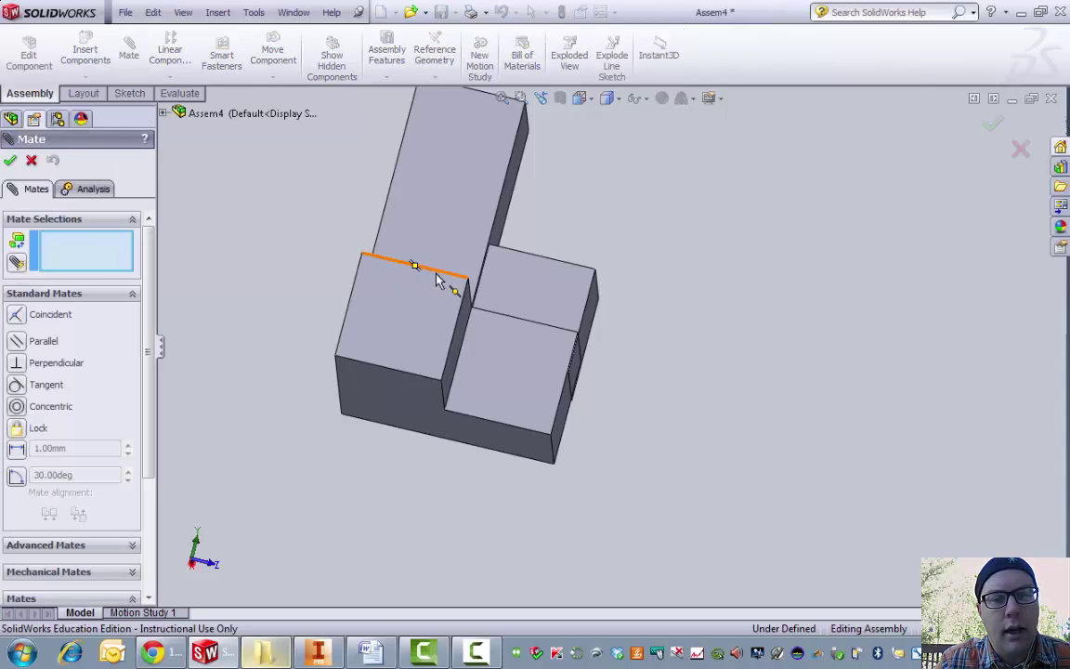
click(509, 282)
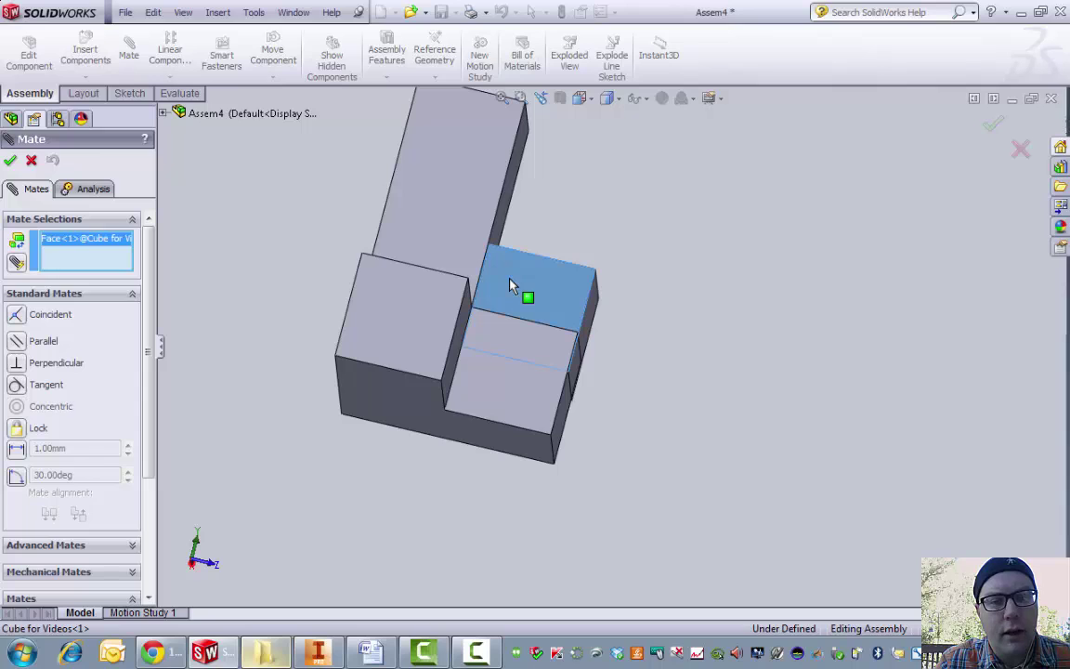
click(32, 162)
click(86, 52)
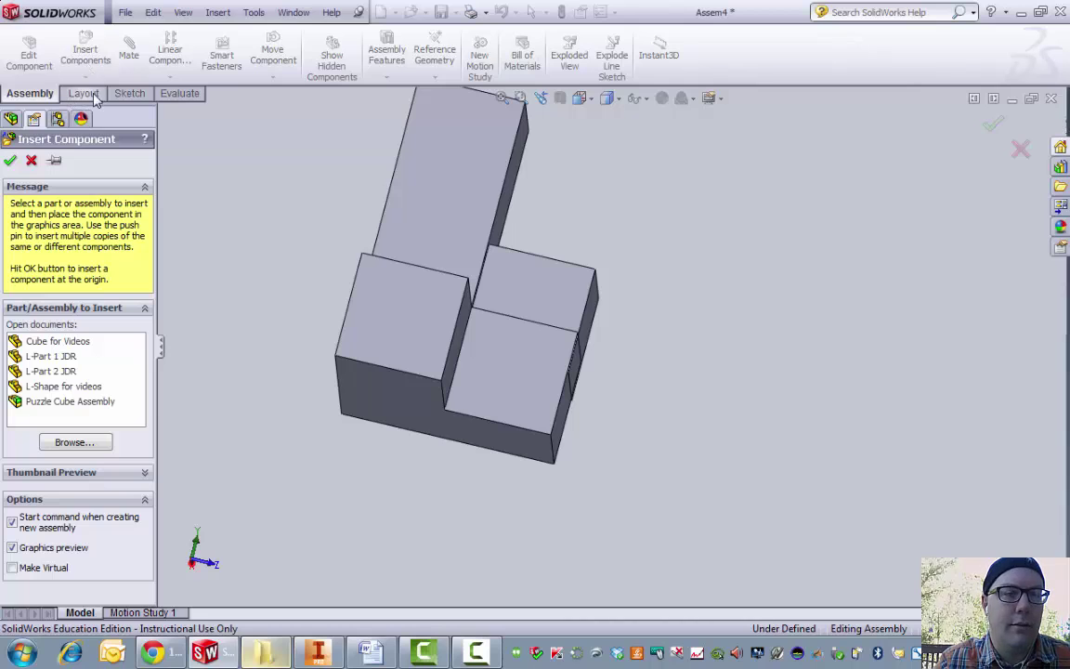
click(32, 161)
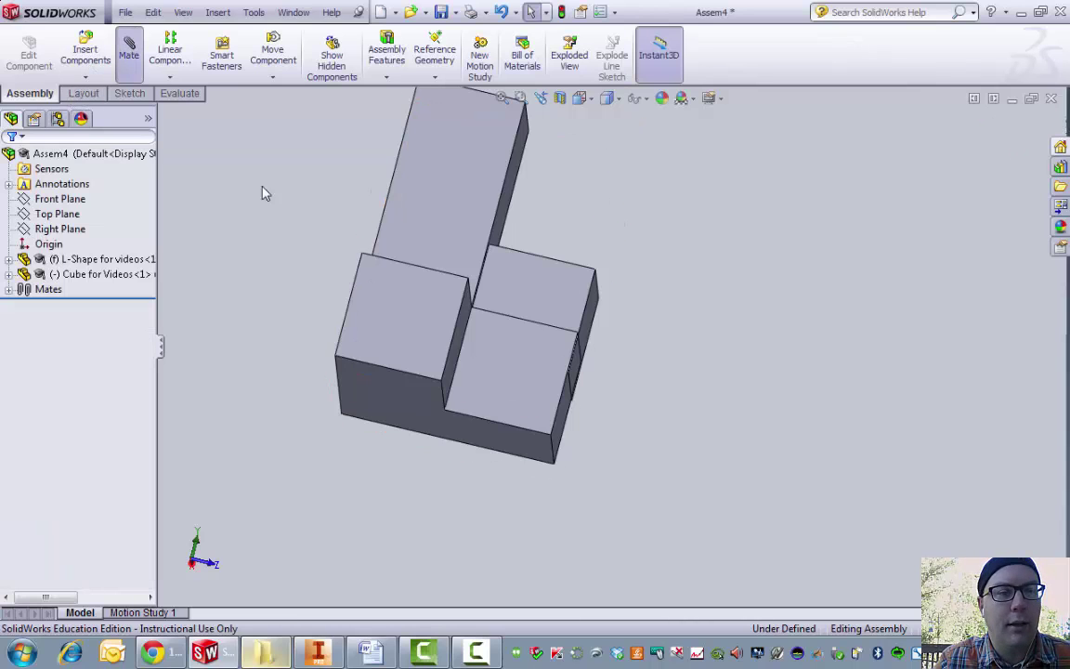
Add a coincident mate making the cube's outer side face flush with the end face of the L-shape's rear arm.
click(401, 321)
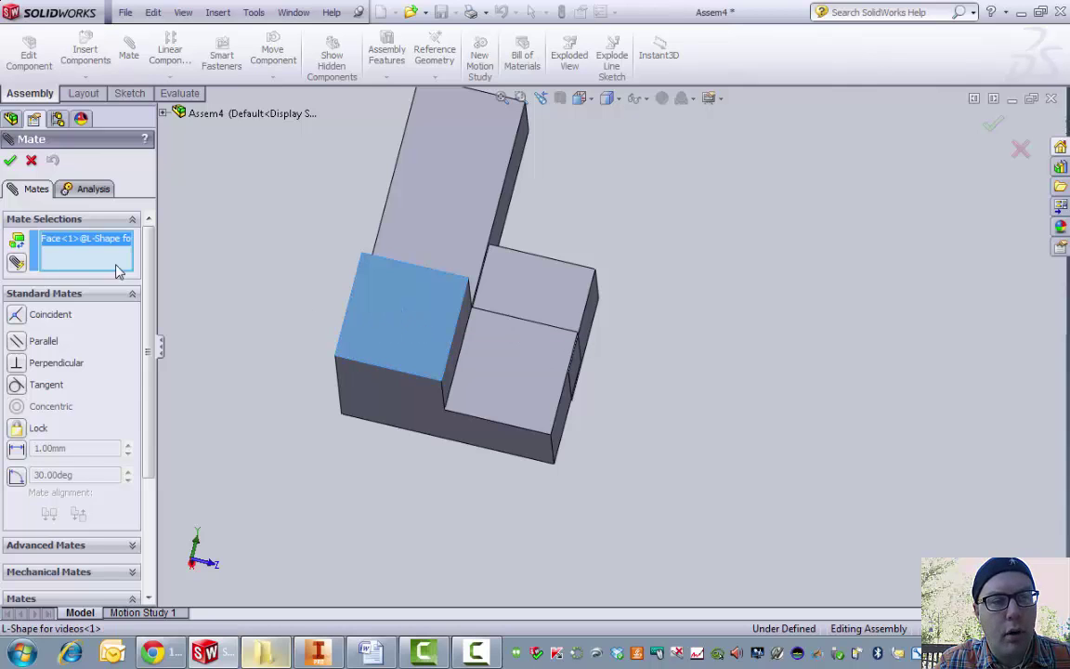
click(531, 290)
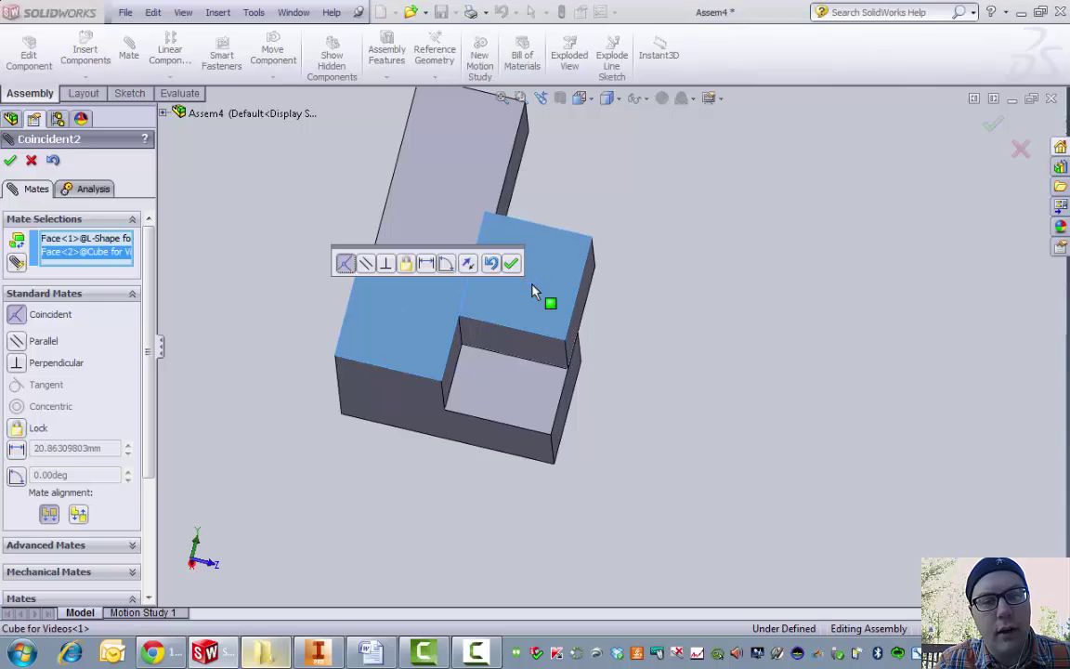
click(511, 263)
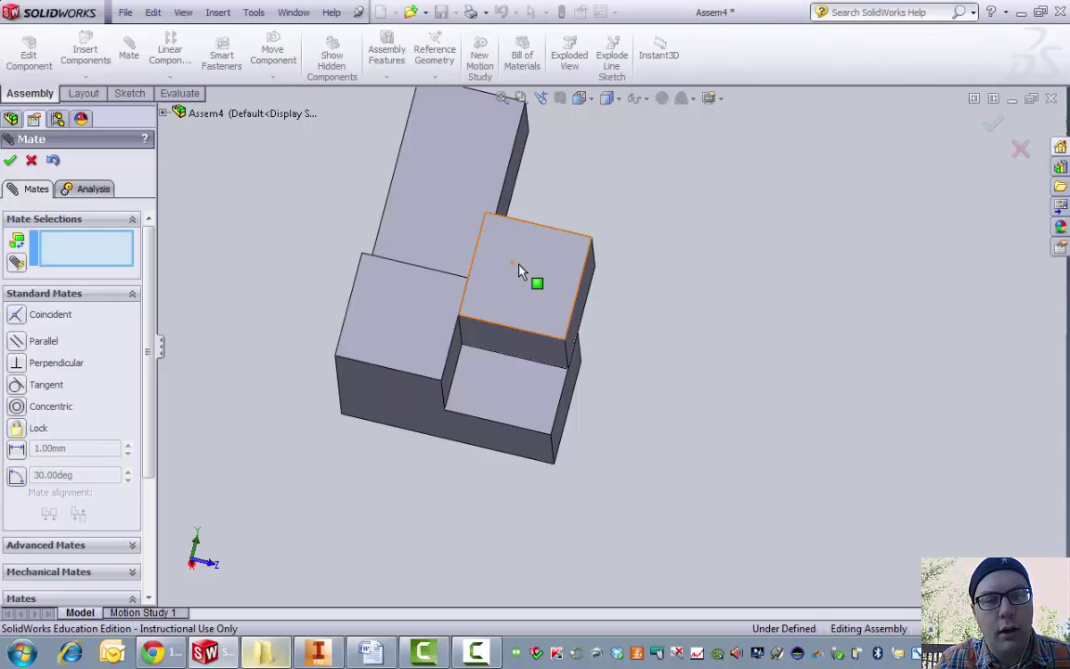
Add a coincident mate making the cube's bottom face flush with the L-shape's bottom face, and finish mating.
middle_drag(521, 269, 525, 359)
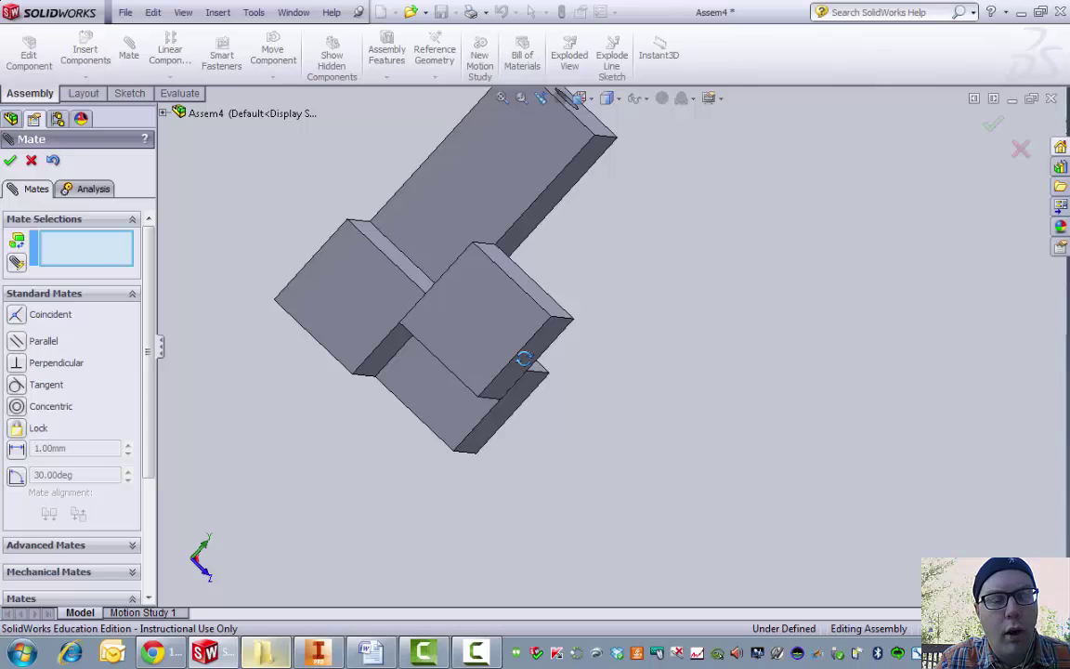
middle_drag(525, 359, 368, 430)
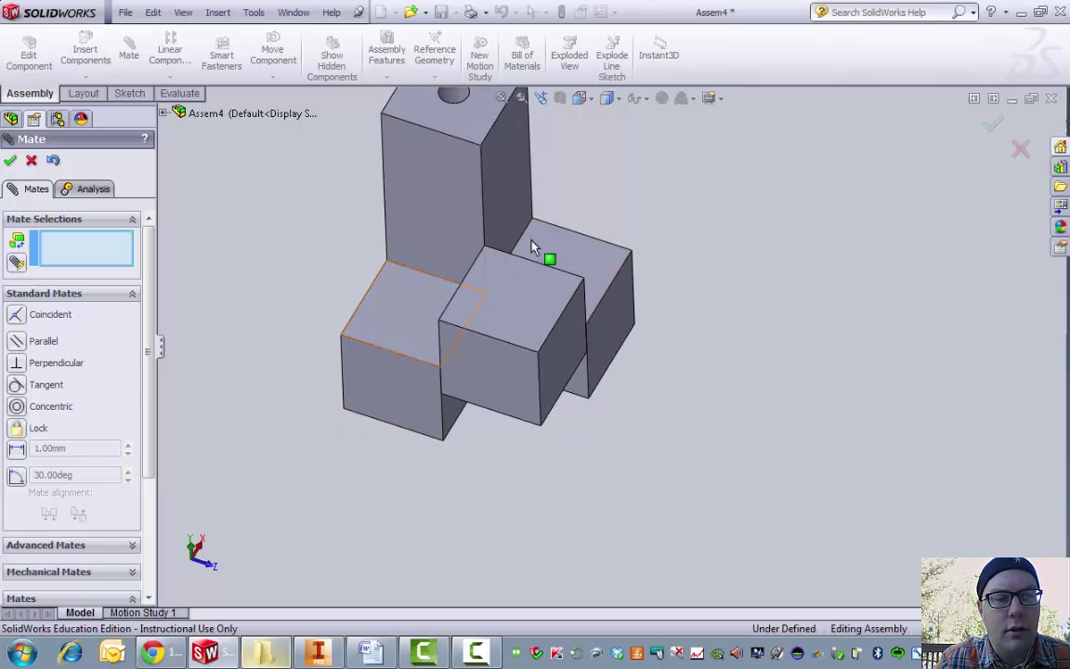
key(Up)
key(Up)
key(Up)
key(Up)
key(Up)
key(Up)
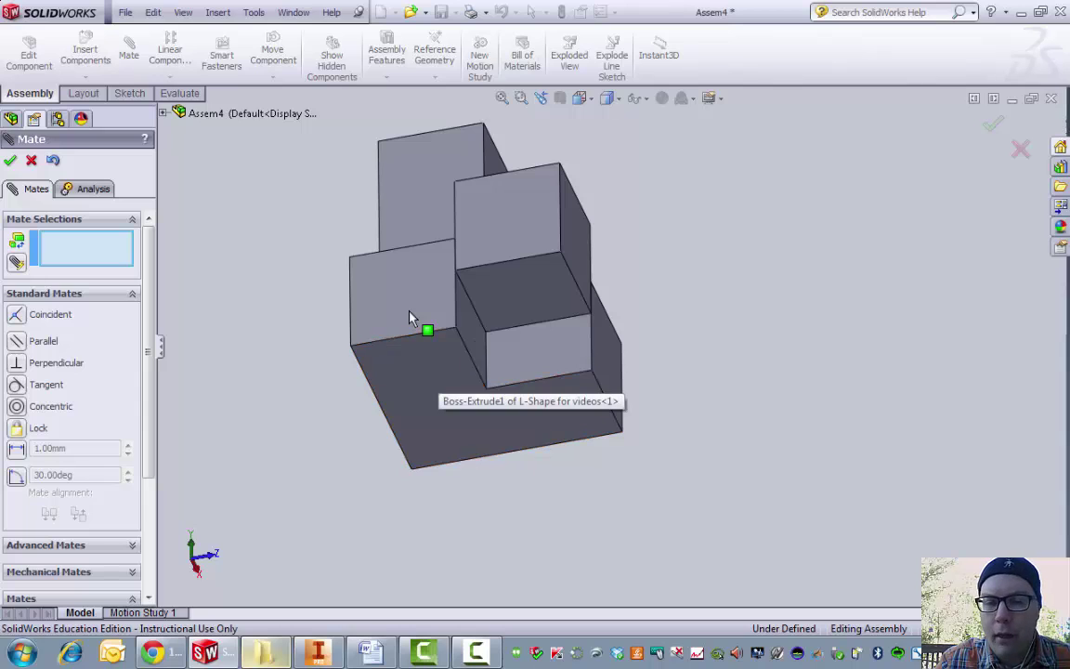
click(409, 318)
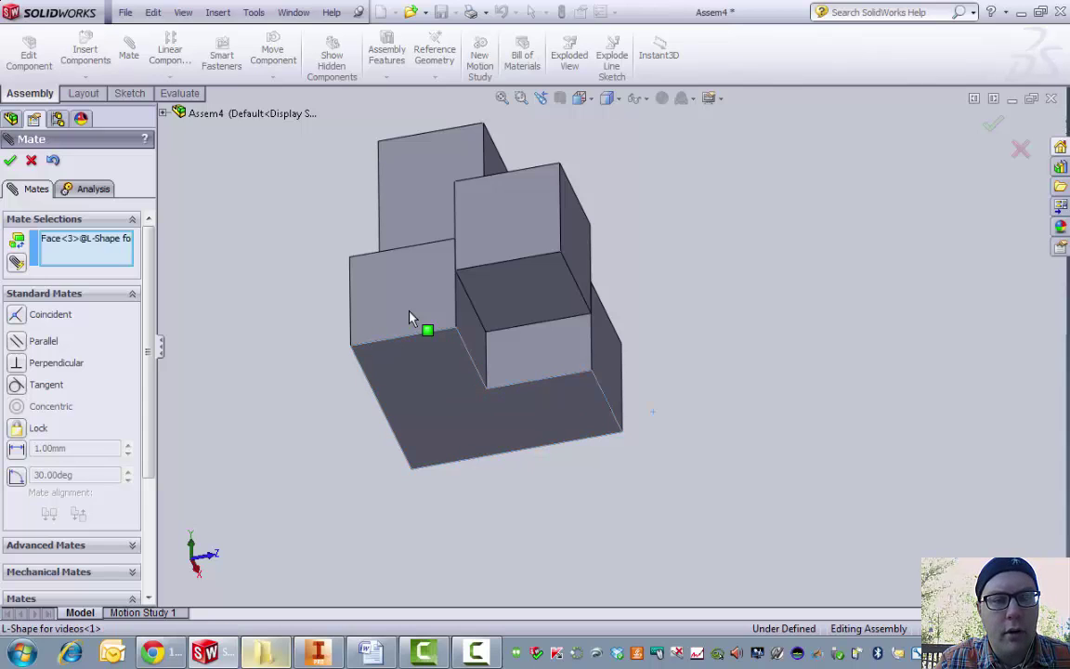
click(410, 318)
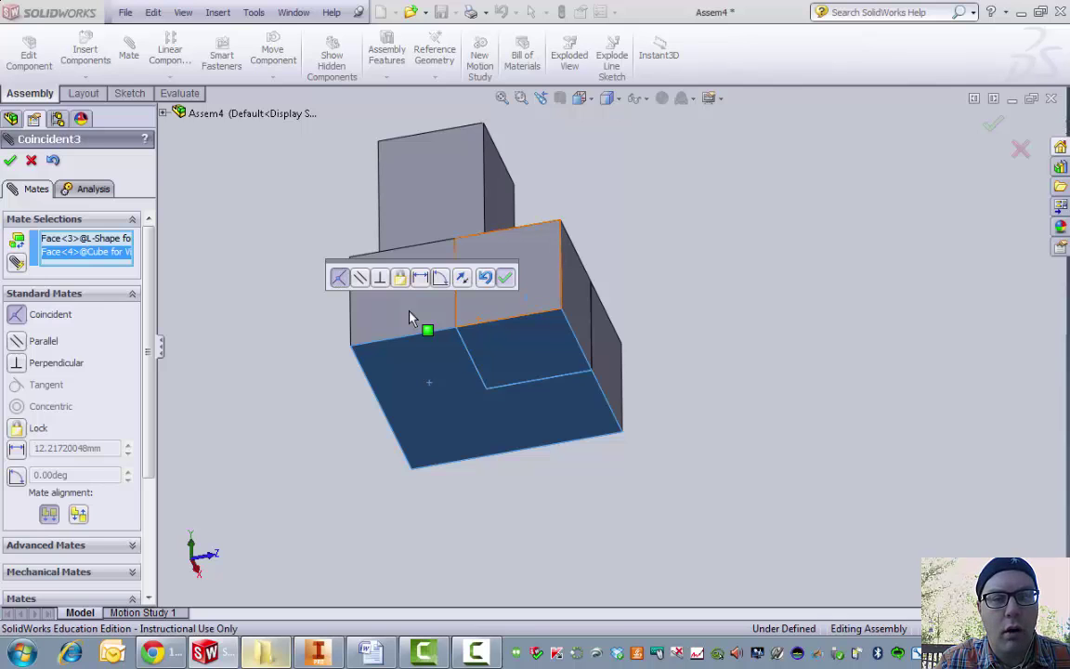
key(Return)
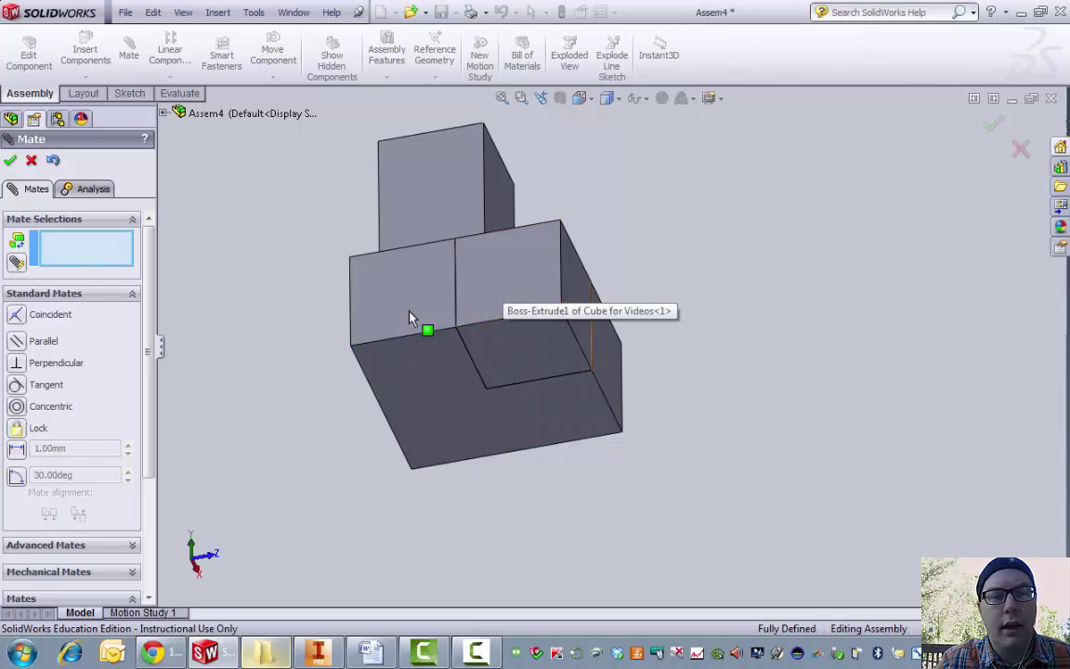
mouse_move(410, 318)
middle_down()
mouse_move(380, 399)
mouse_move(410, 318)
middle_up()
click(11, 161)
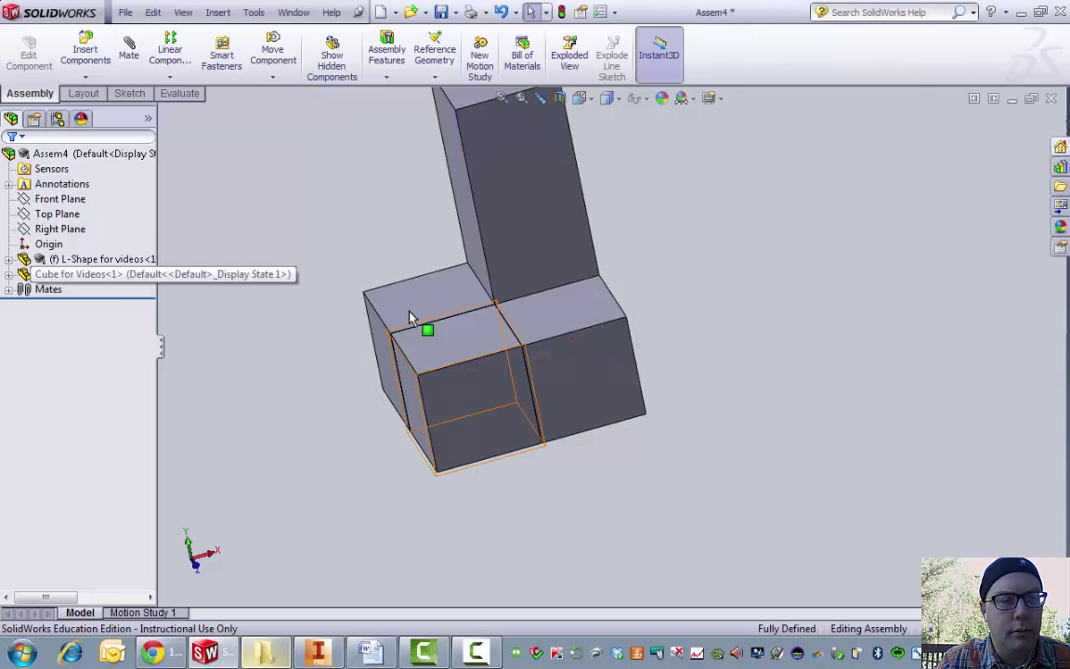
Colour the Cube for Videos part red, applying the appearance at part document level.
right_click(74, 274)
click(115, 245)
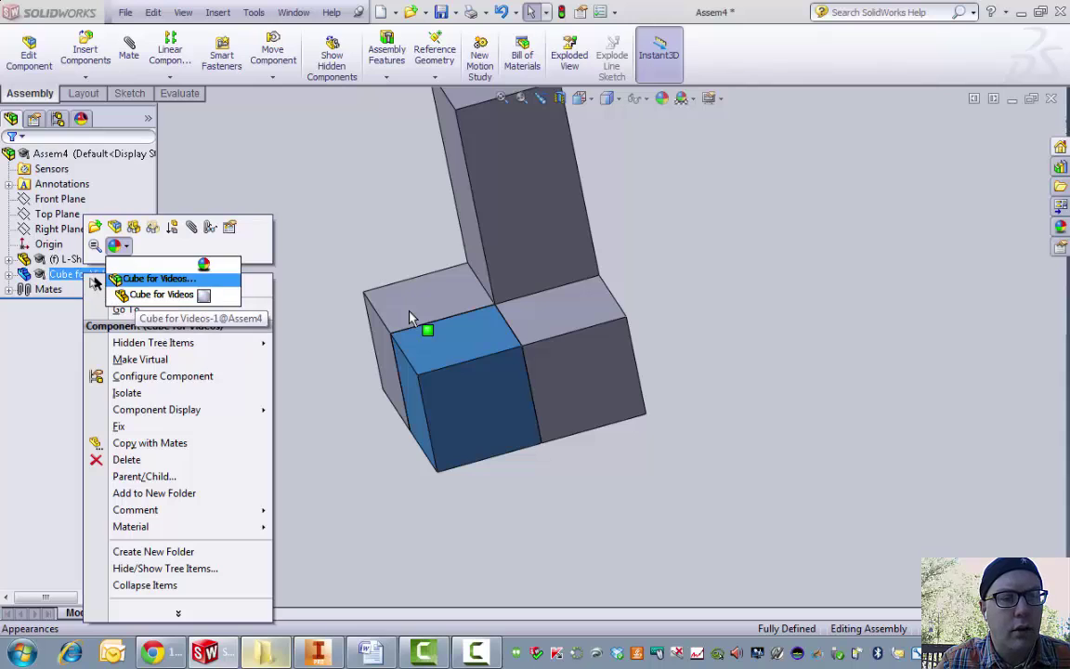
click(161, 295)
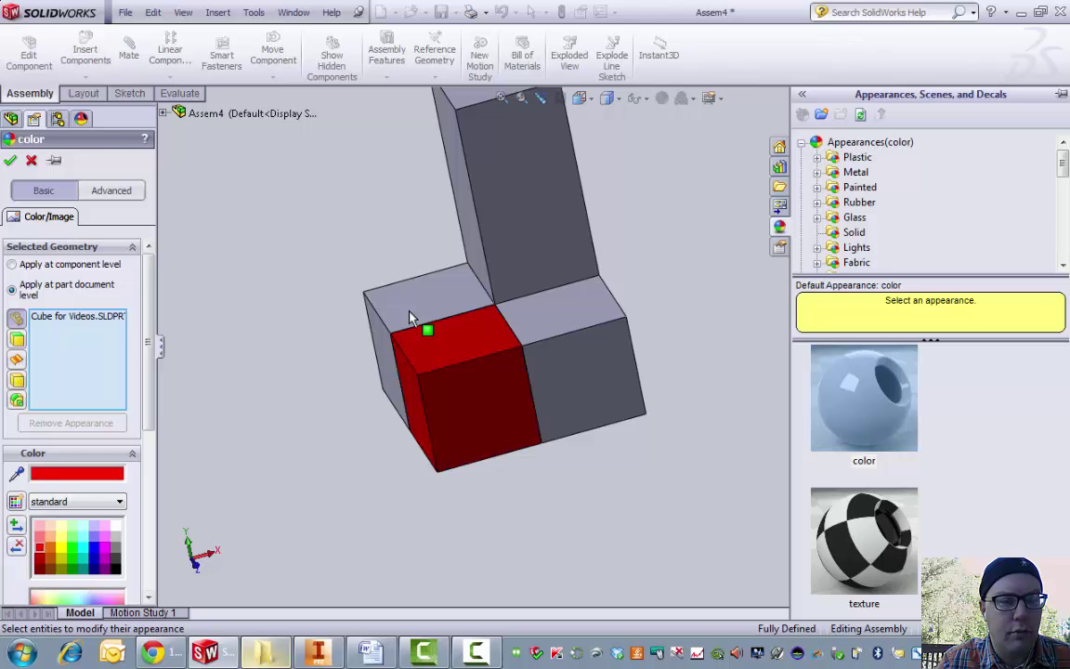
click(10, 161)
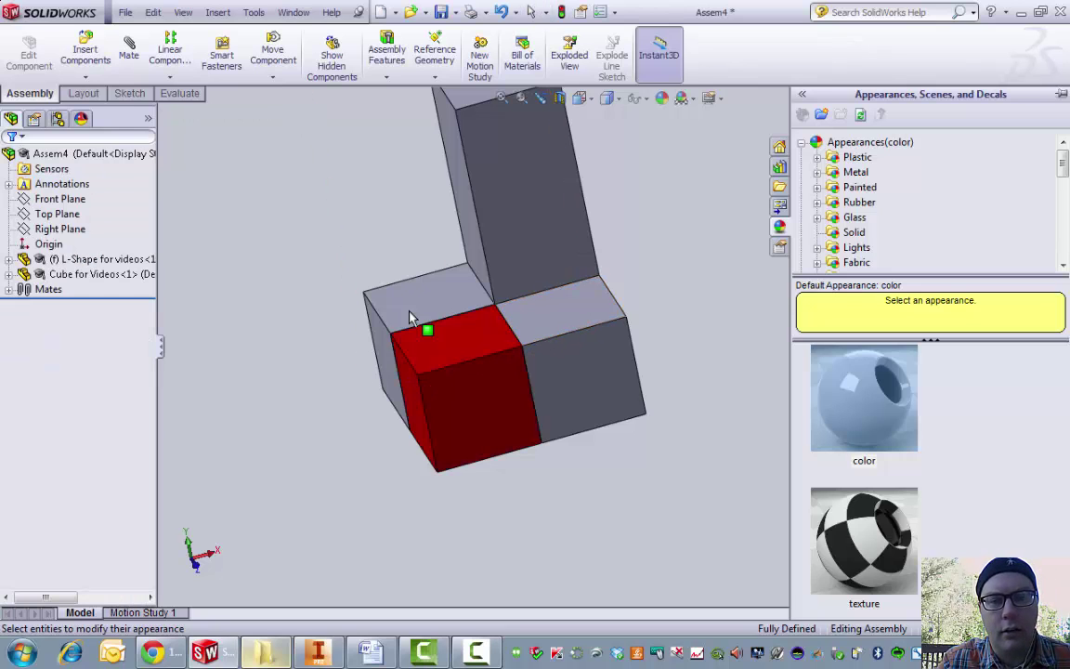
Expand the assembly's list of mates to review which faces each one joins.
middle_drag(576, 321, 641, 293)
middle_drag(410, 318, 437, 296)
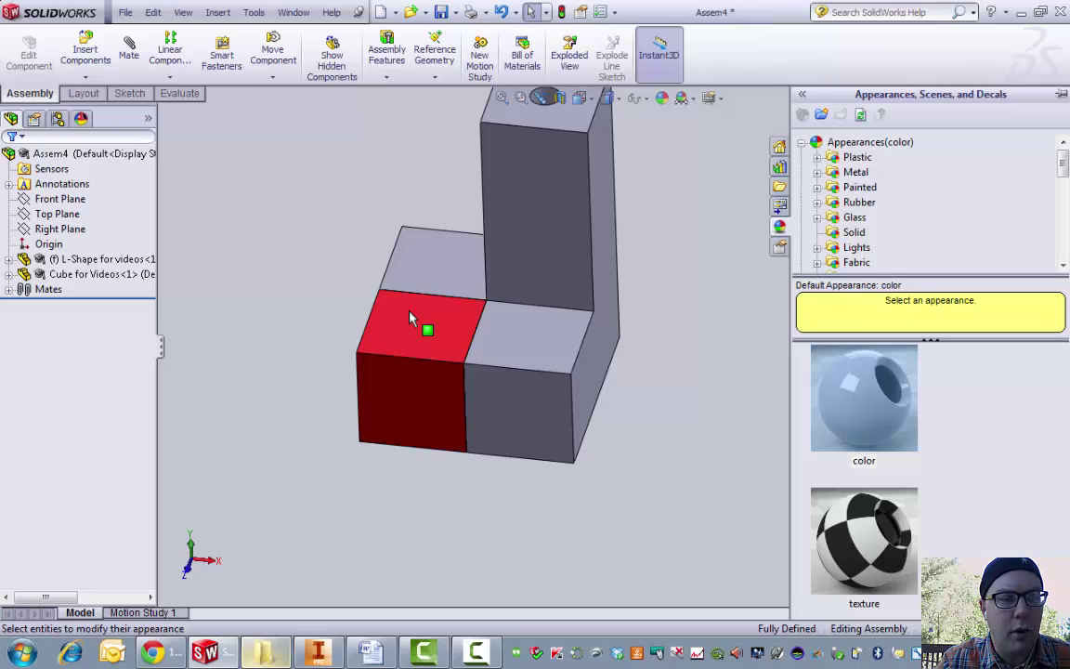
click(8, 289)
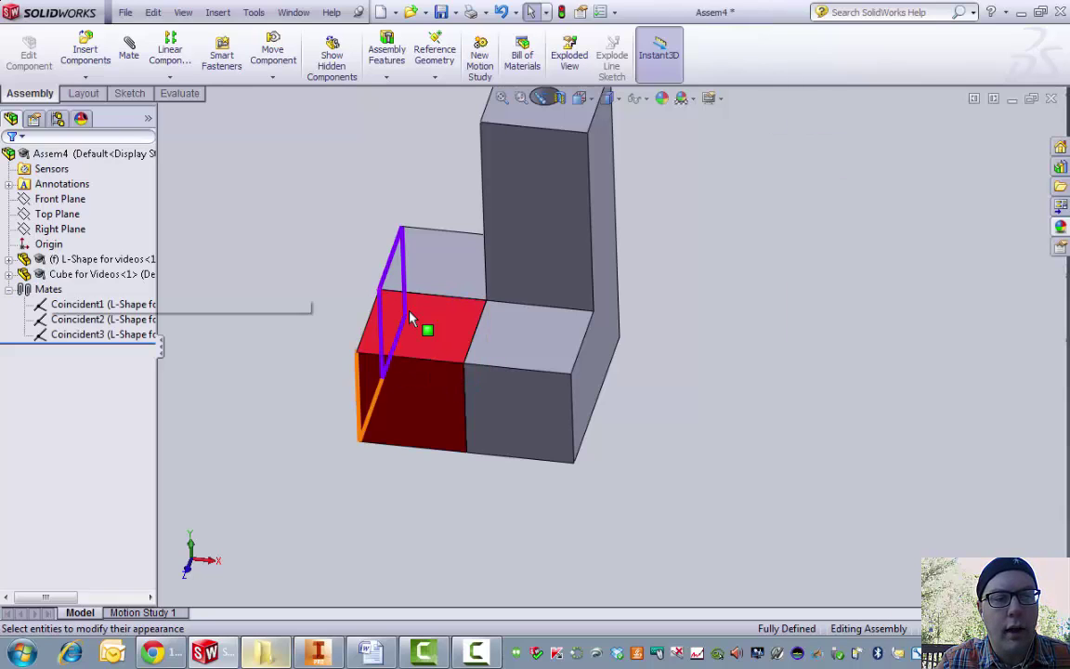